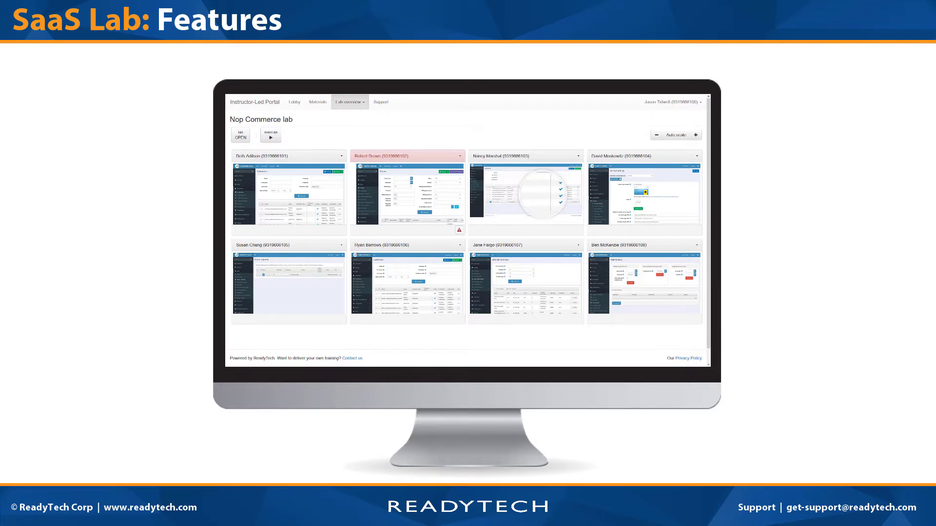
# - Advance from the SaaS Lab: Features slide to the Instructor-Led Portal Lobby page
pyautogui.click(498, 190)
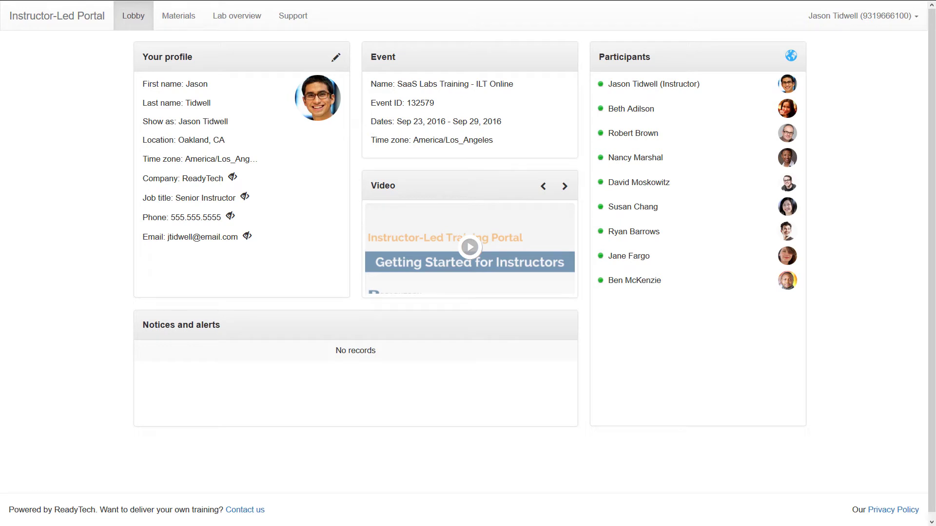
pyautogui.click(262, 23)
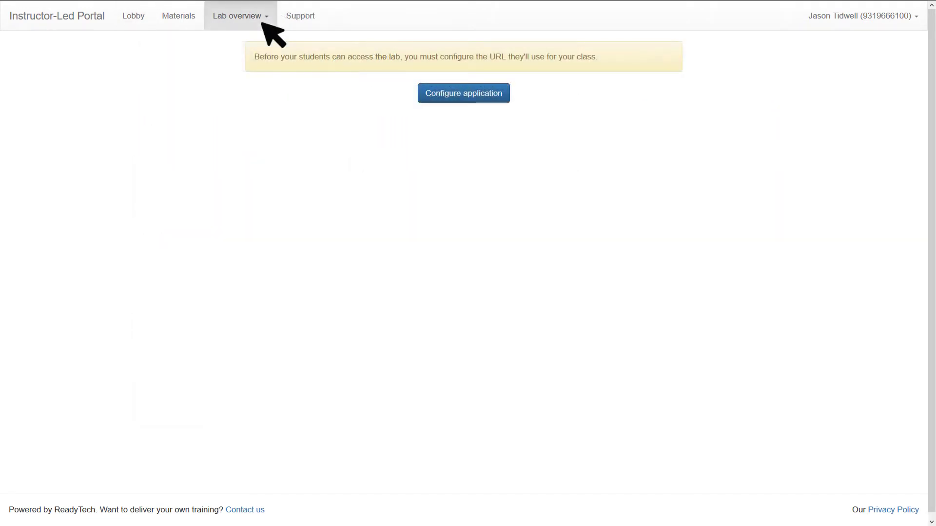
pyautogui.click(507, 100)
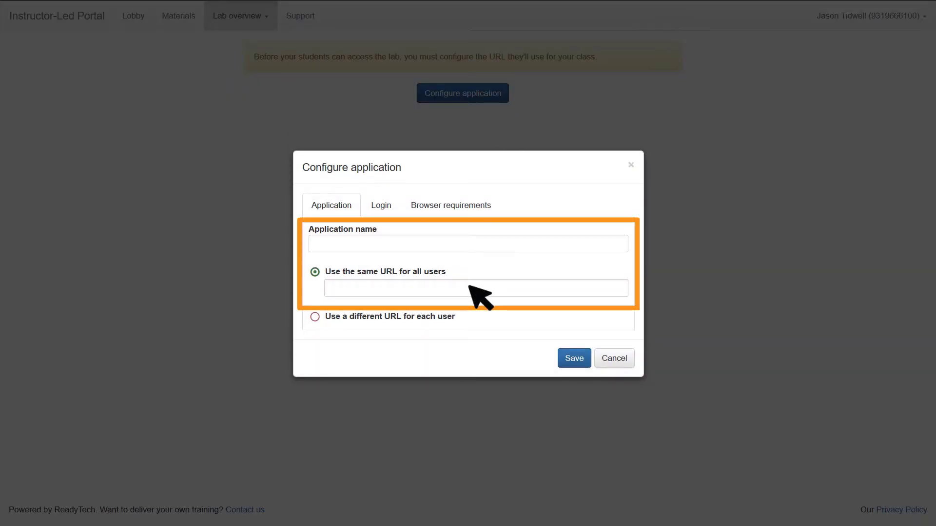
pyautogui.click(453, 288)
pyautogui.write('http://admin-demo.nopcommerce.com/login')
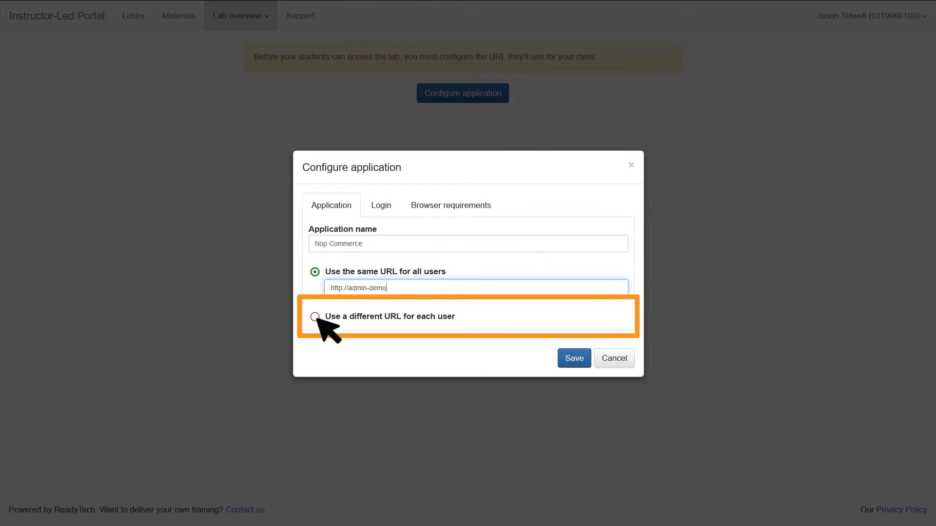
pyautogui.click(315, 317)
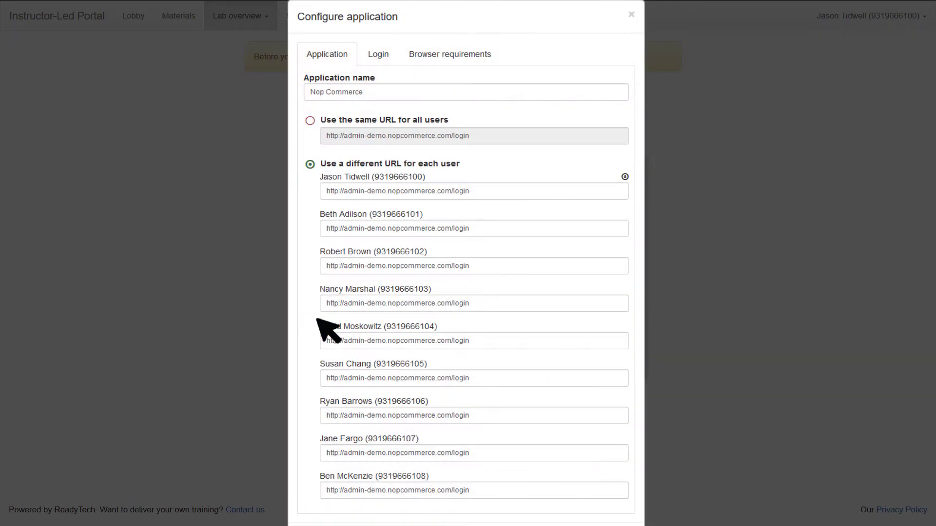
pyautogui.click(395, 56)
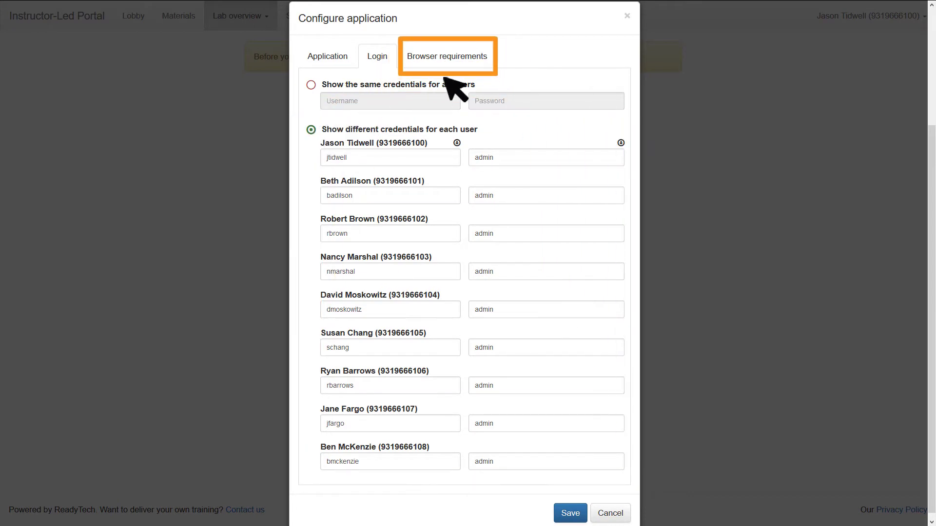
# - Restrict supported browsers to Firefox, Chrome, IE, Edge and Safari, and save the application
pyautogui.click(492, 59)
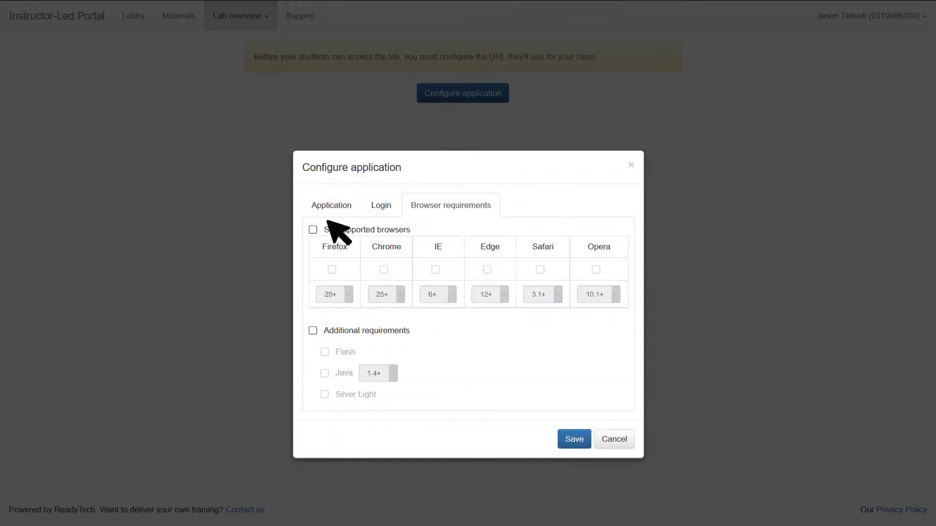
pyautogui.click(314, 230)
pyautogui.click(332, 269)
pyautogui.click(384, 269)
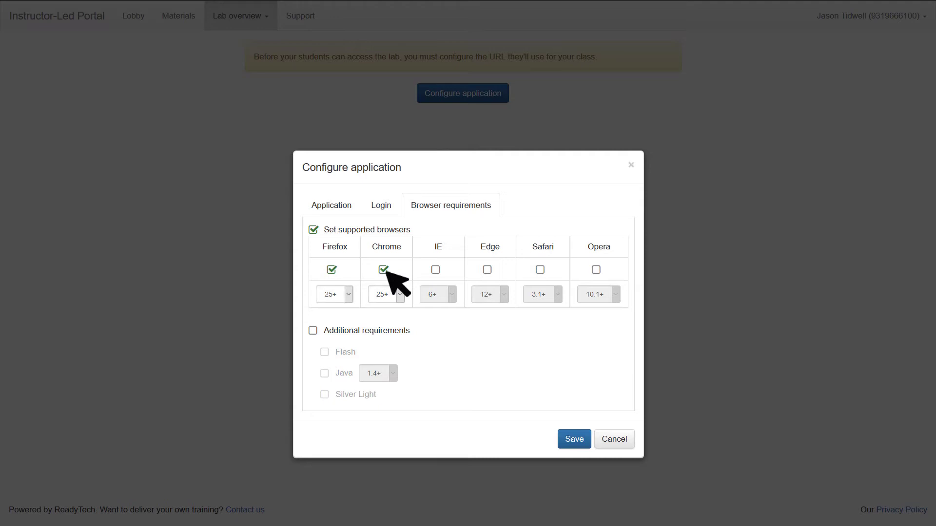
pyautogui.click(435, 270)
pyautogui.click(487, 270)
pyautogui.click(540, 269)
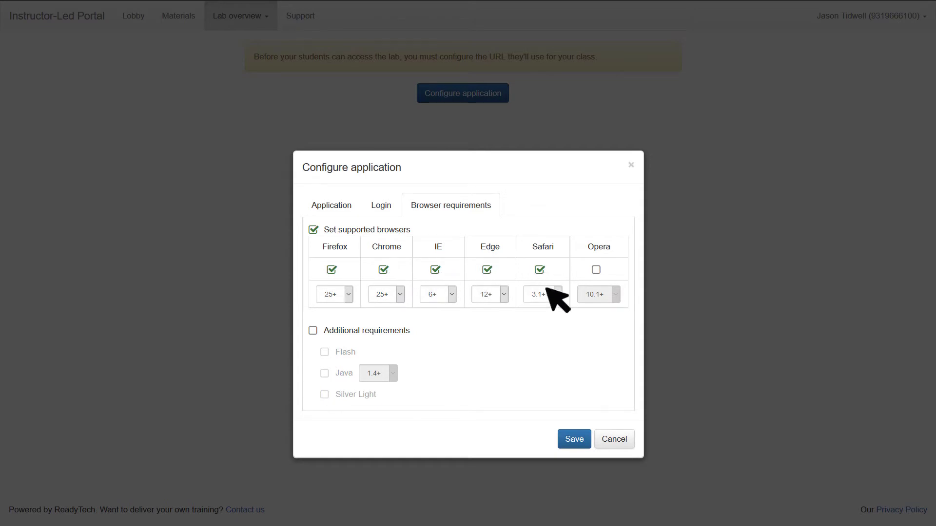
pyautogui.click(580, 440)
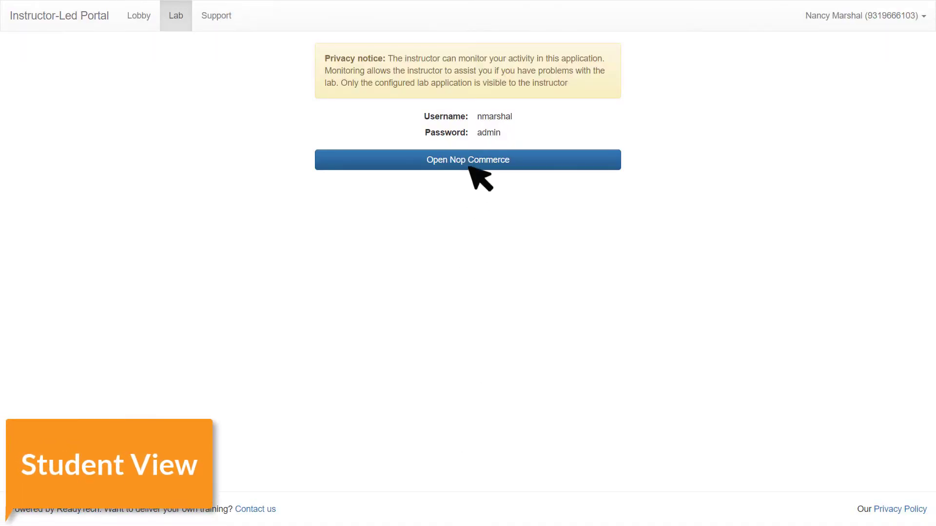
# - As the student, launch Nop Commerce and log in with the admin e-mail and password
pyautogui.click(469, 167)
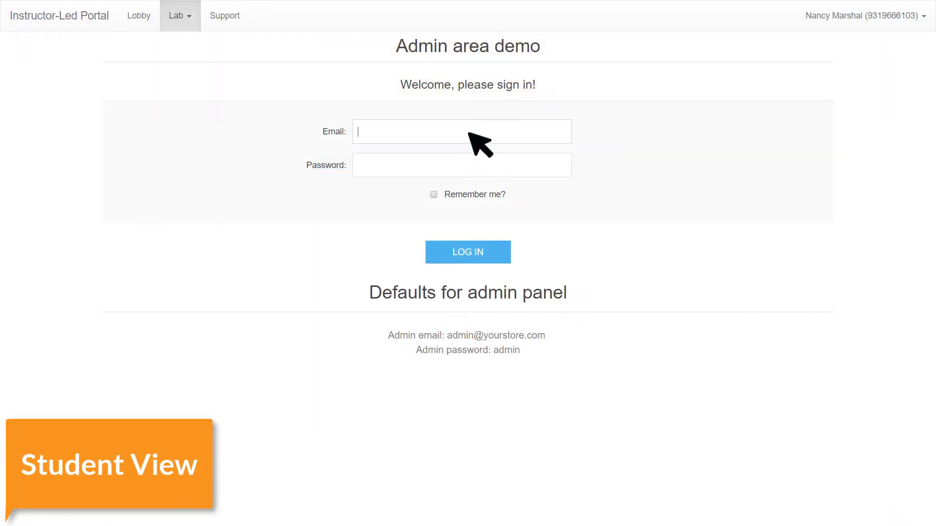
pyautogui.write('admin@yourstore.com')
pyautogui.press('Tab')
pyautogui.click(487, 251)
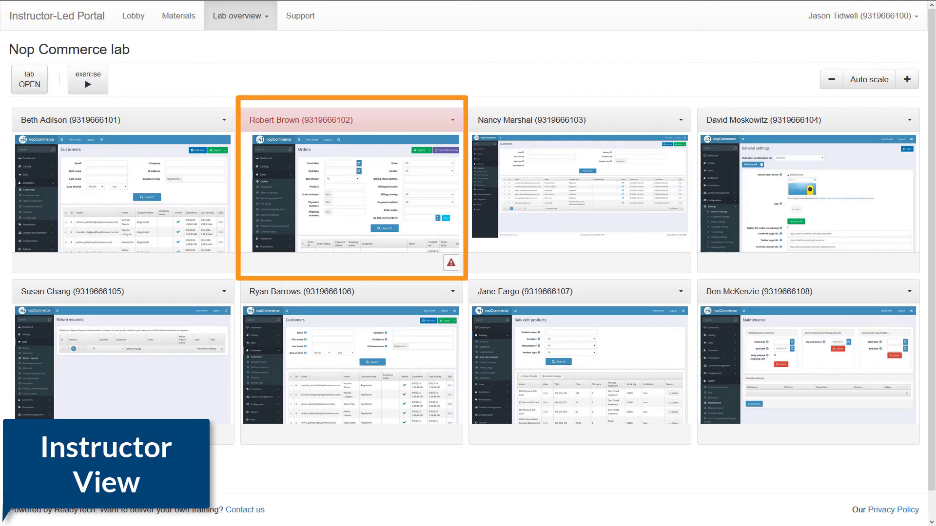
# - Check the flagged student's session details, including the browser, then close them
pyautogui.click(455, 122)
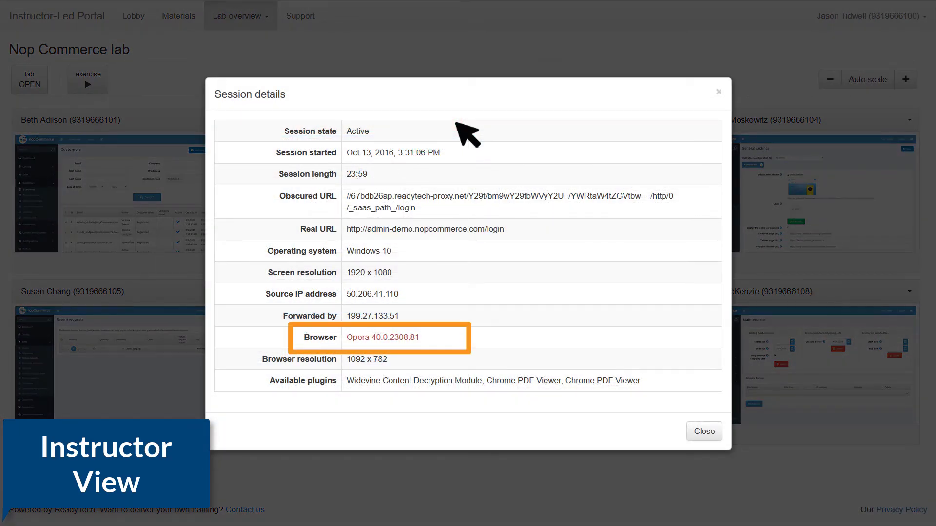
pyautogui.click(718, 438)
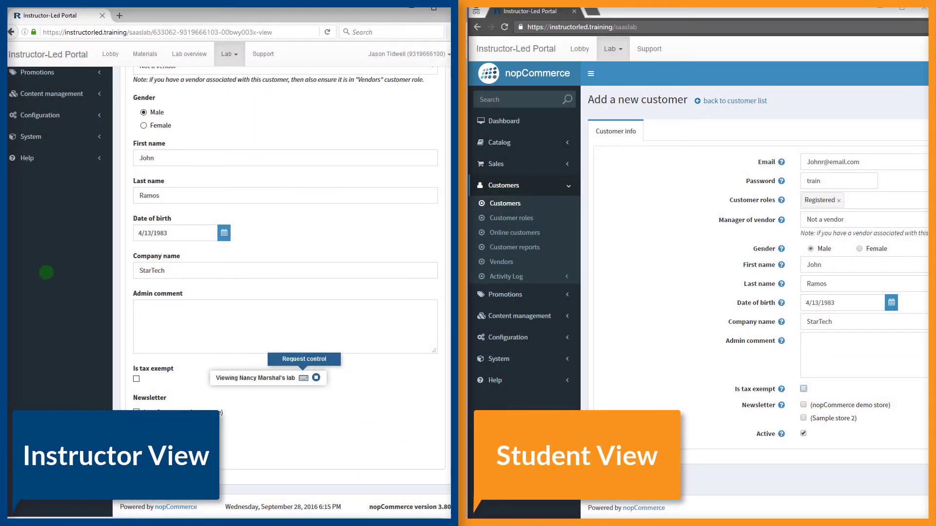
# - Take control of the student's lab once the student allows it
pyautogui.click(315, 378)
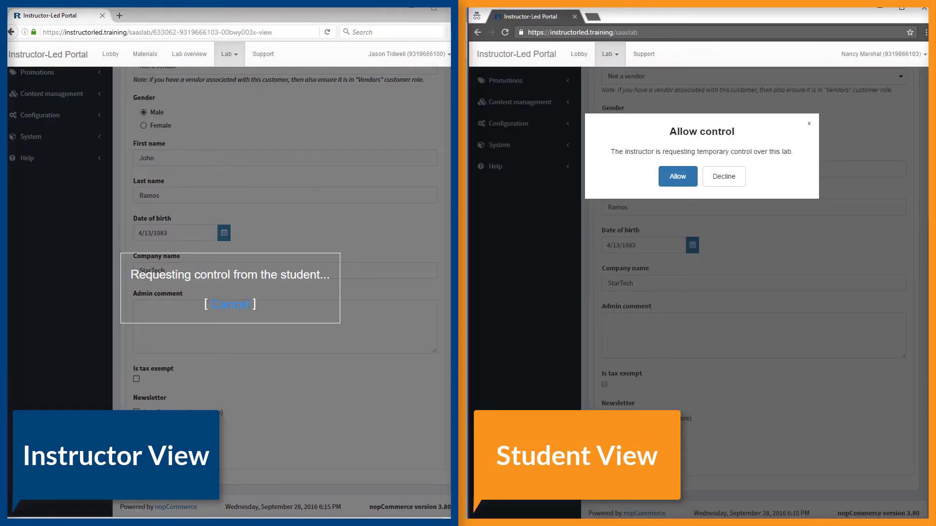
pyautogui.click(677, 177)
pyautogui.scroll(5, 208, 298)
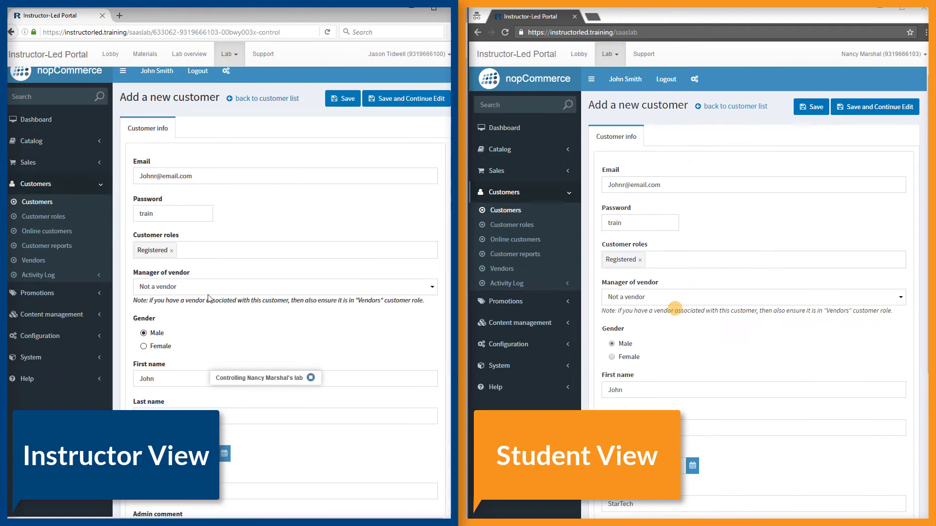
pyautogui.scroll(1, 208, 298)
# - Give the new customer the Vendors role and Vendor 1, replace the password, and save
pyautogui.click(220, 258)
pyautogui.click(205, 315)
pyautogui.click(188, 297)
pyautogui.click(193, 317)
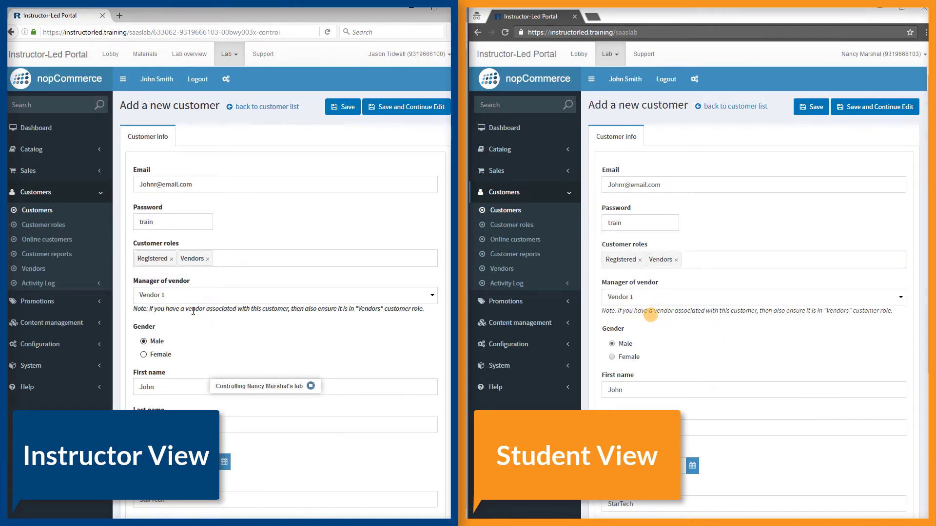
pyautogui.doubleClick(183, 222)
pyautogui.press('BackSpace')
pyautogui.write('admin123')
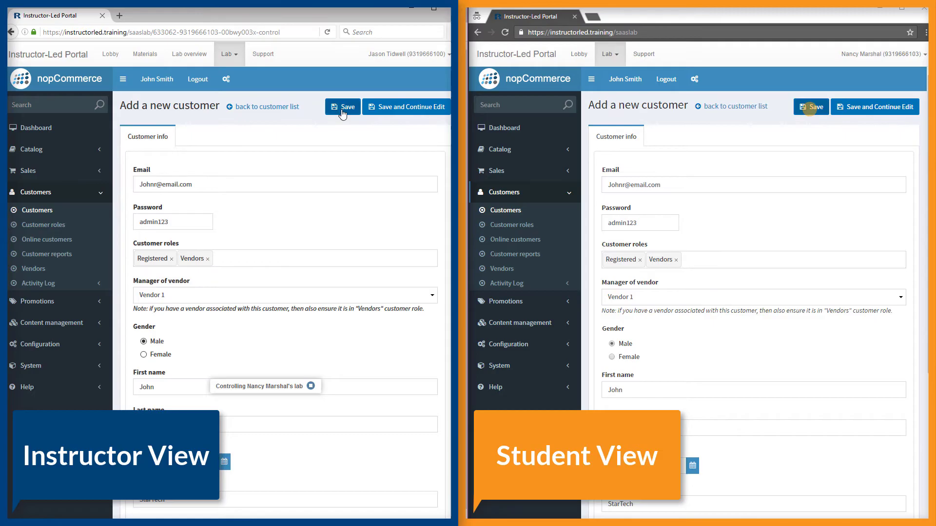
pyautogui.click(342, 107)
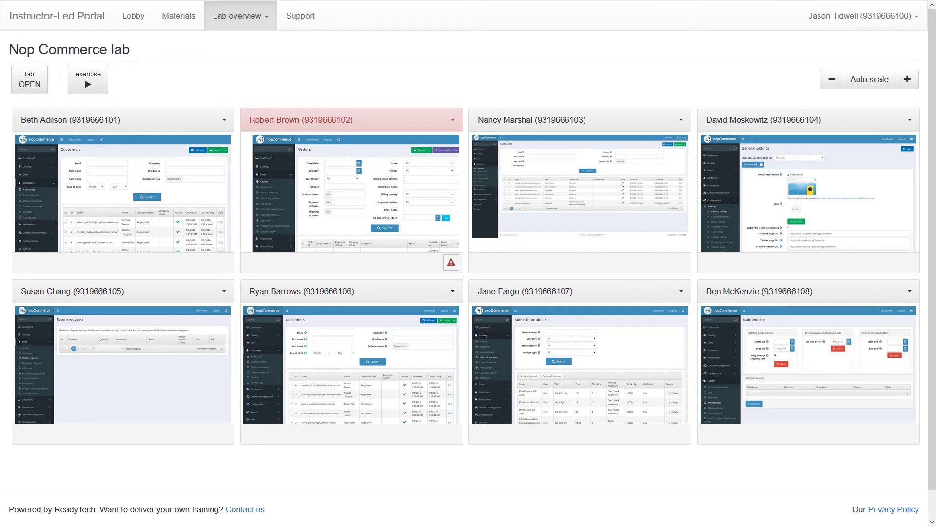
# - Enable the activity monitor with paused at 1 minute, idle at 3 and inactive at 5 minutes
pyautogui.click(265, 17)
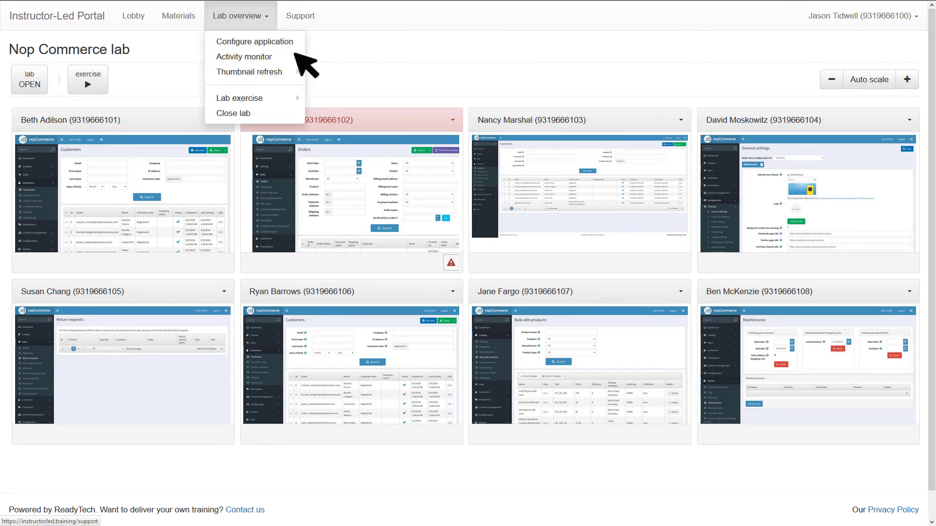
pyautogui.moveTo(296, 57)
pyautogui.click(348, 57)
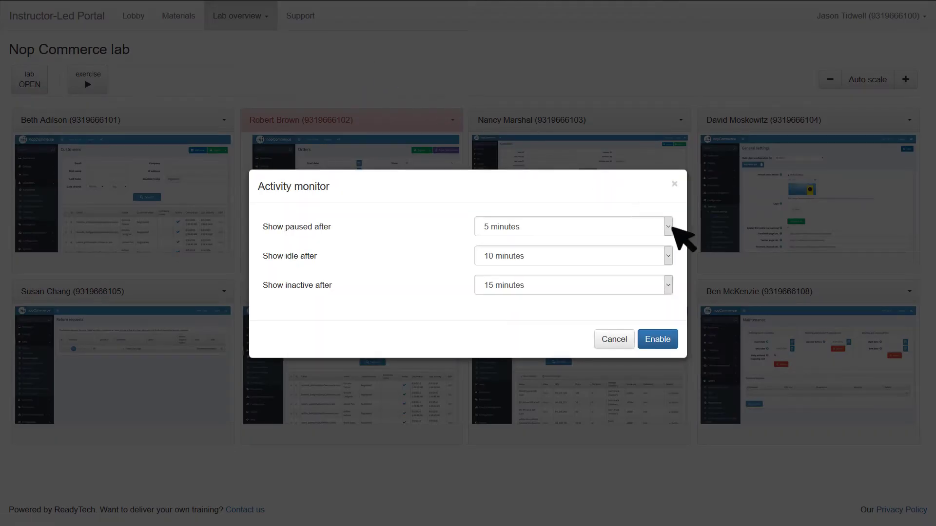
pyautogui.click(668, 227)
pyautogui.press('Up')
pyautogui.press('Up')
pyautogui.press('Return')
pyautogui.click(668, 256)
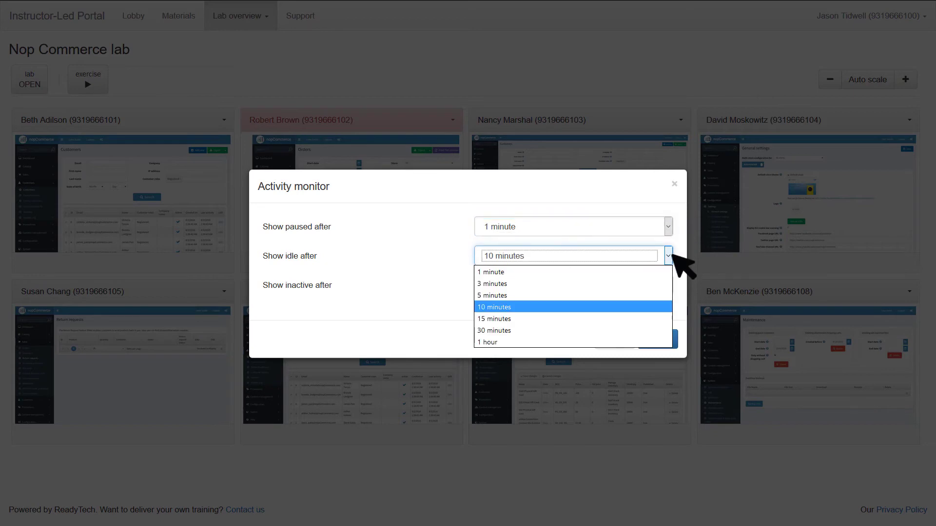
pyautogui.press('Up')
pyautogui.press('Up')
pyautogui.press('Return')
pyautogui.click(669, 285)
pyautogui.press('Up')
pyautogui.press('Up')
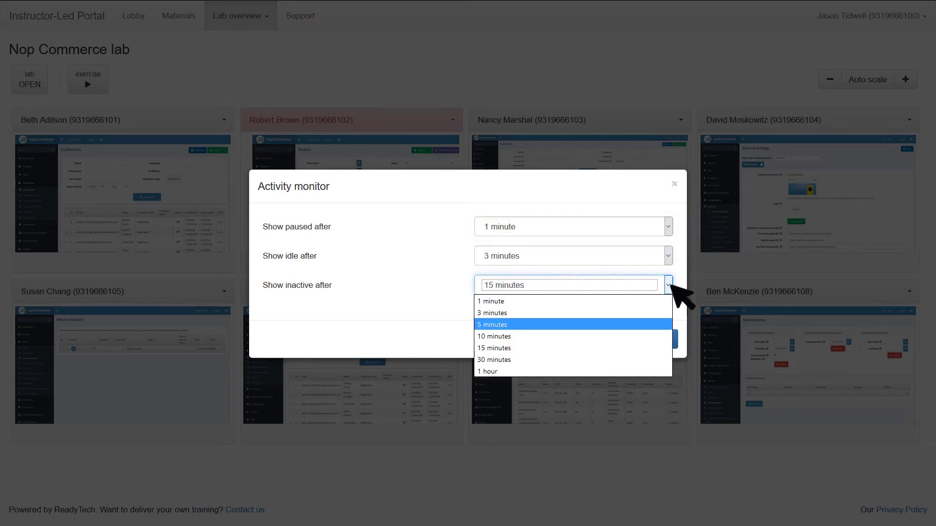
pyautogui.press('Return')
pyautogui.click(674, 341)
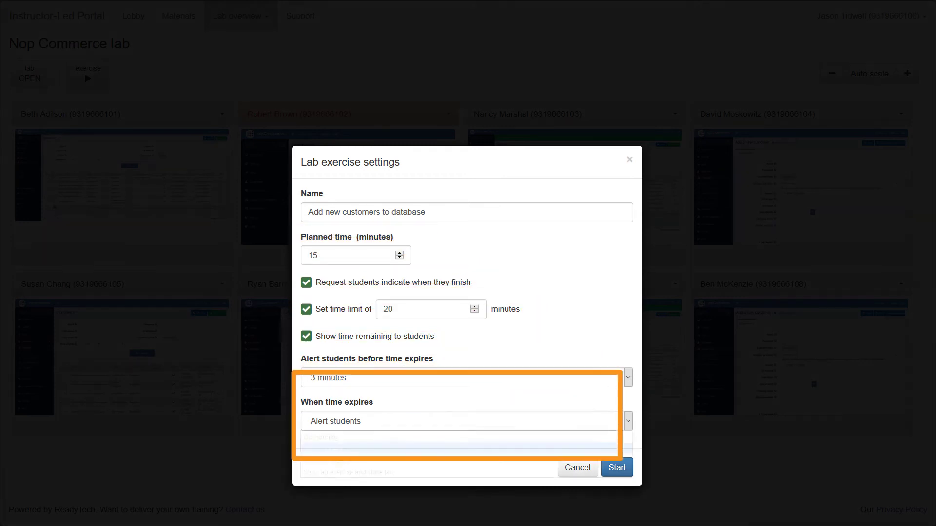
# - Keep 'Alert students' as the when-time-expires action for the Add new customers to database exercise
pyautogui.click(466, 421)
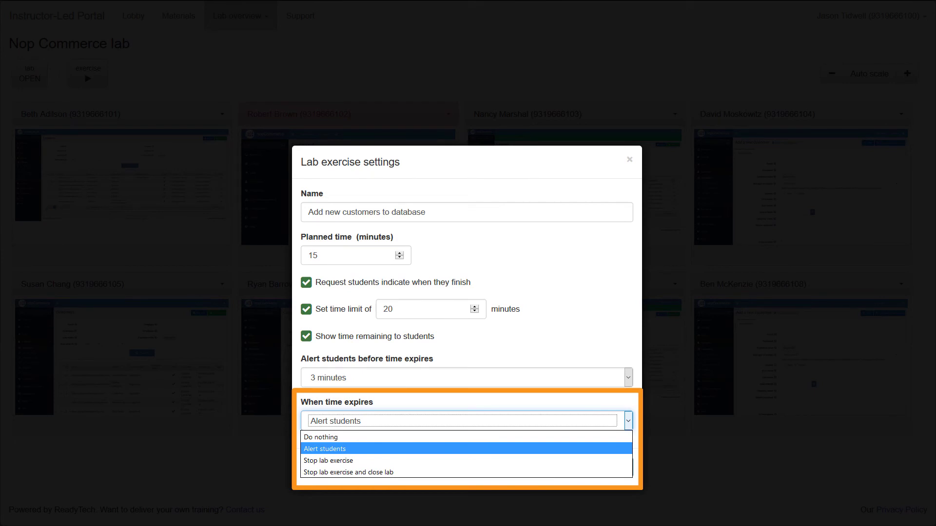
pyautogui.press('Return')
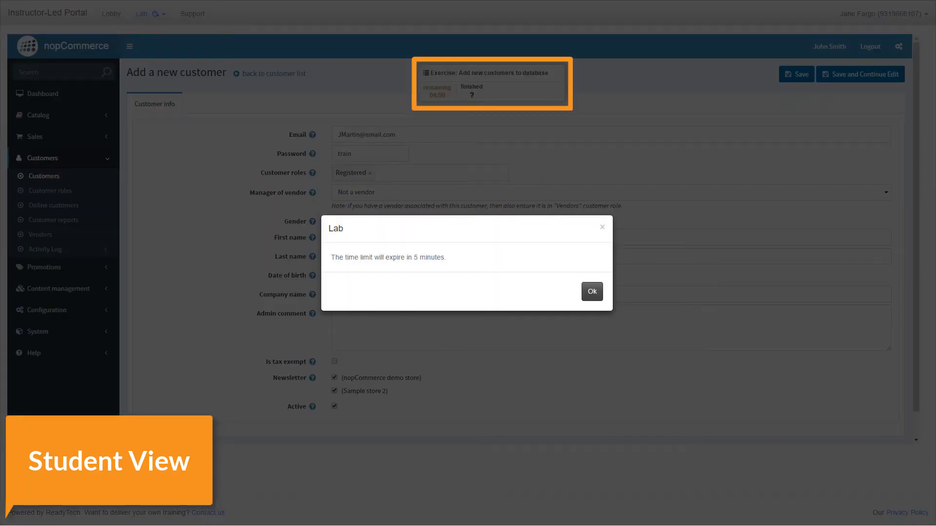
# - As the student, dismiss the time warning, save the new customer, and mark the exercise Finished
pyautogui.press('Return')
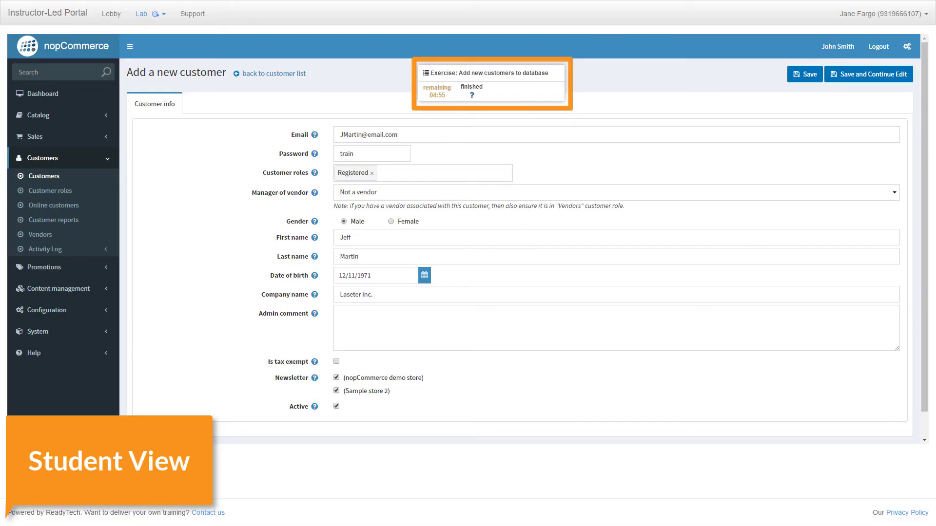
pyautogui.press('Return')
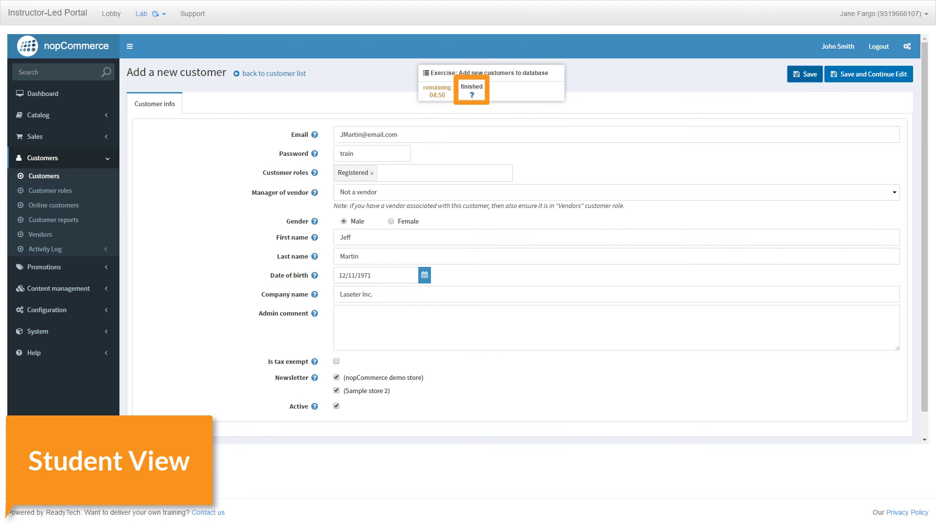
pyautogui.click(472, 91)
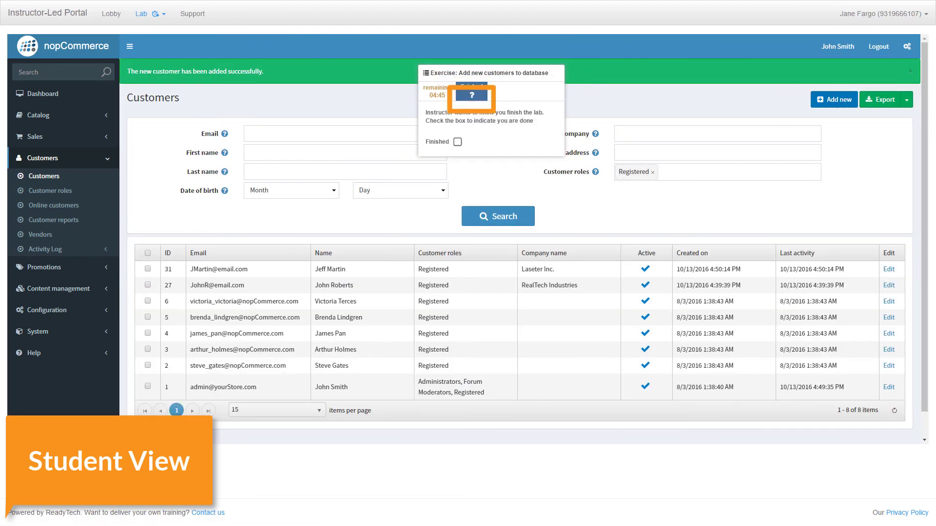
pyautogui.click(457, 142)
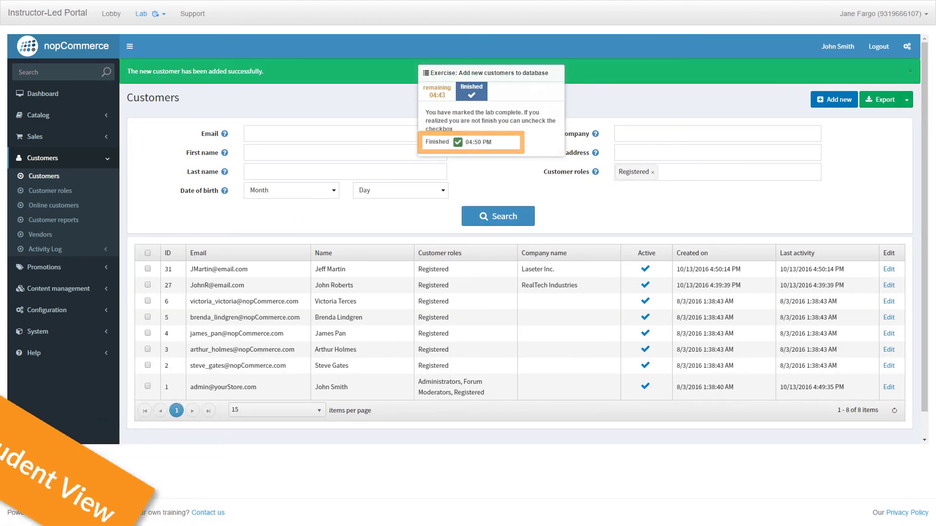